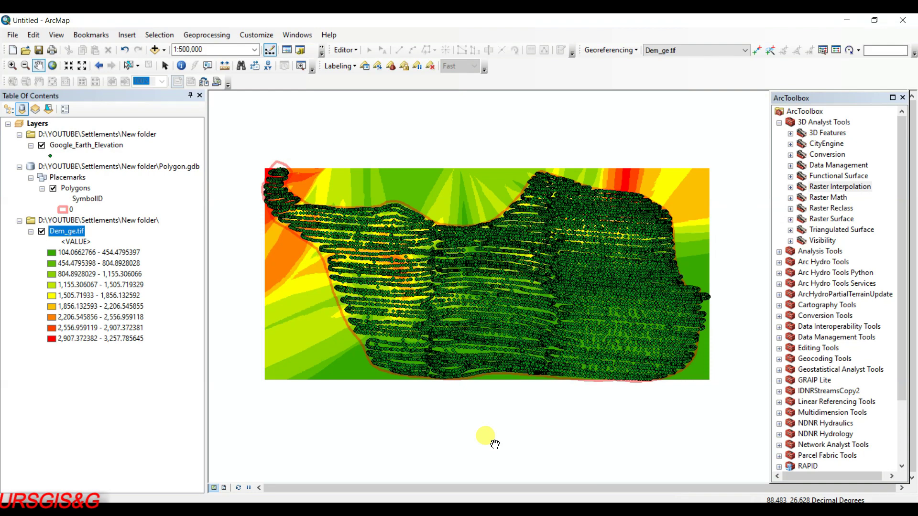
Step: Pan the map to recentre the Dem_ge.tif elevation raster
left_click_drag(518, 357, 510, 332)
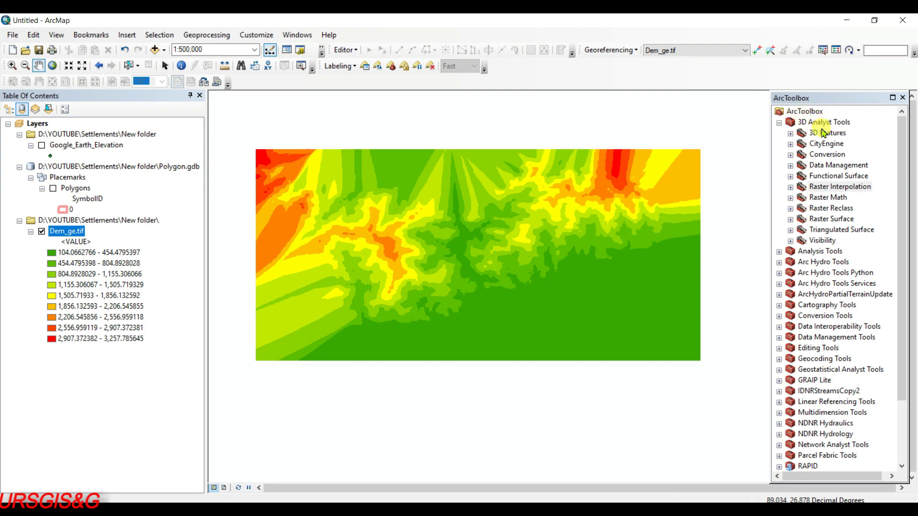
Step: Run Raster Surface > Contour on Dem_ge.tif with interval 50, output G_E_Dem_Contour.shp in New folder
left_click(790, 220)
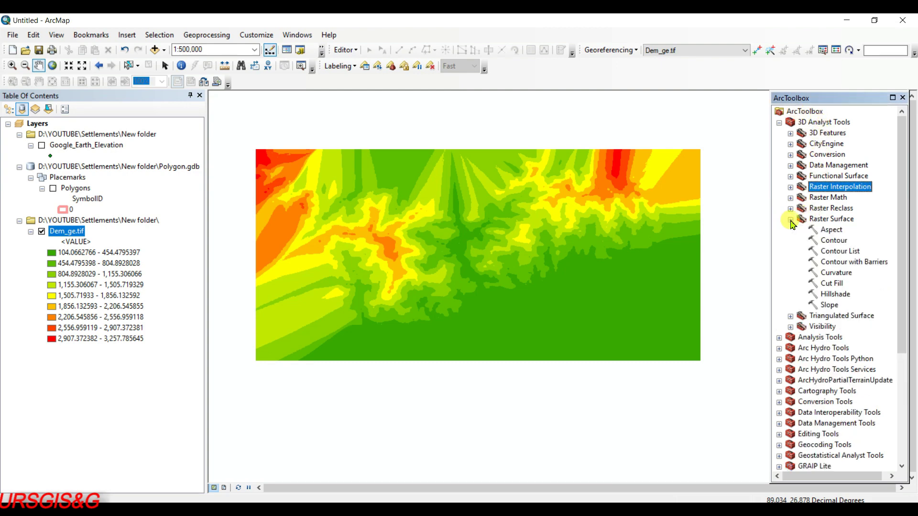
double_click(833, 241)
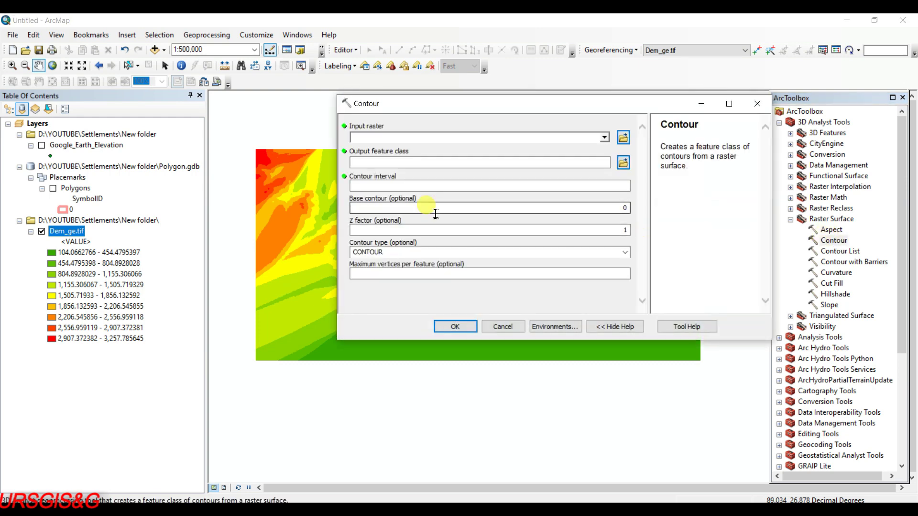
left_click(623, 163)
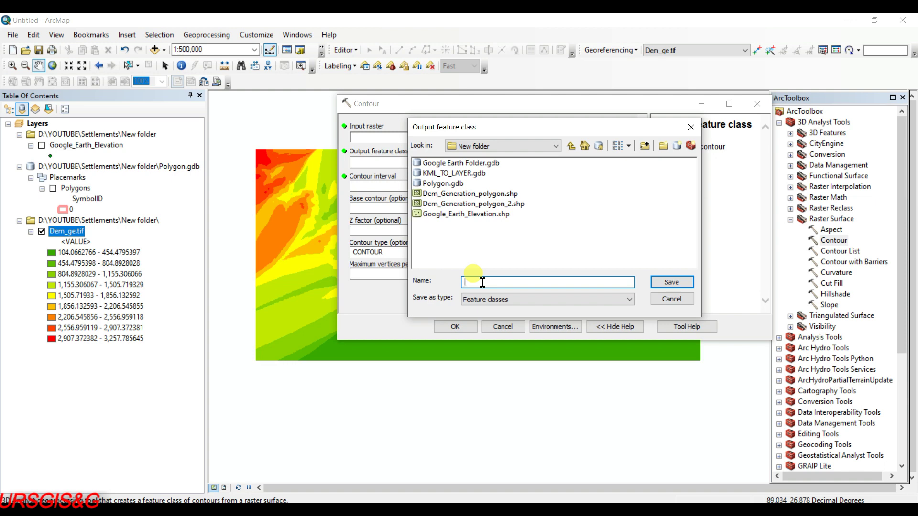
type("G_E_Dem_Contour")
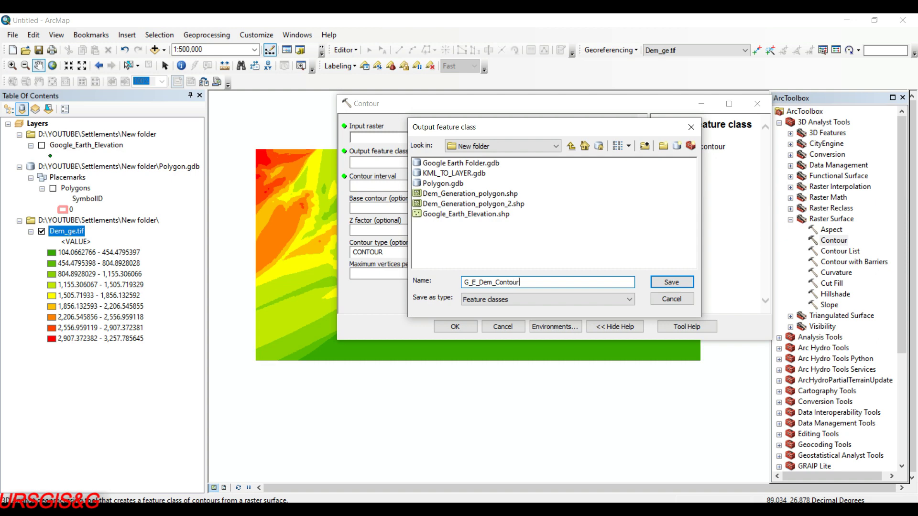
left_click(679, 282)
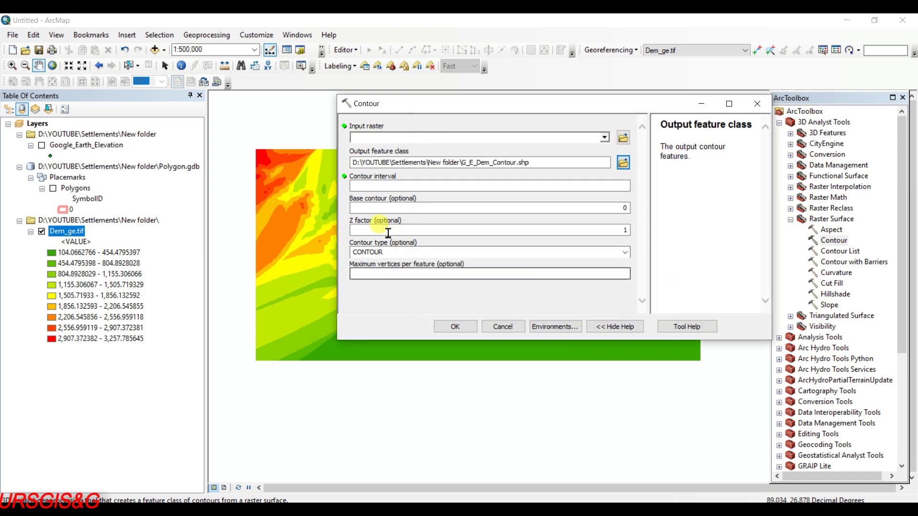
left_click(605, 138)
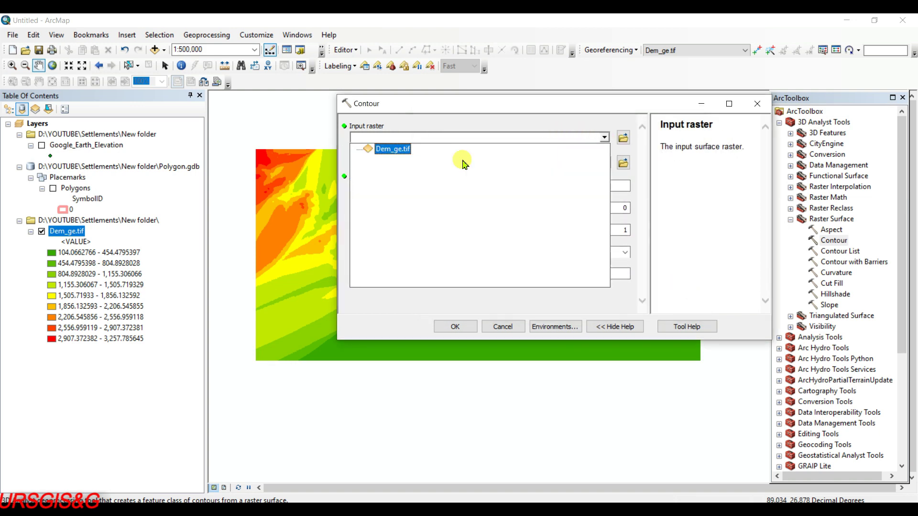
left_click(398, 154)
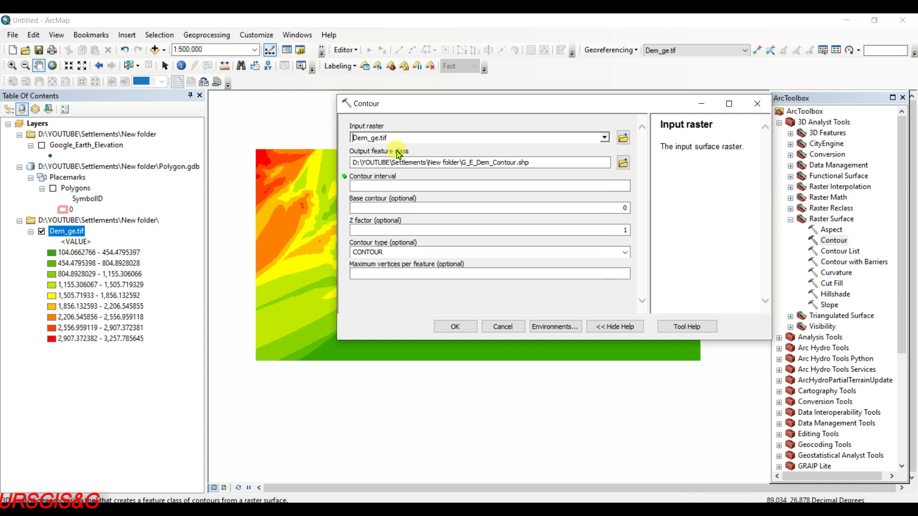
left_click(443, 185)
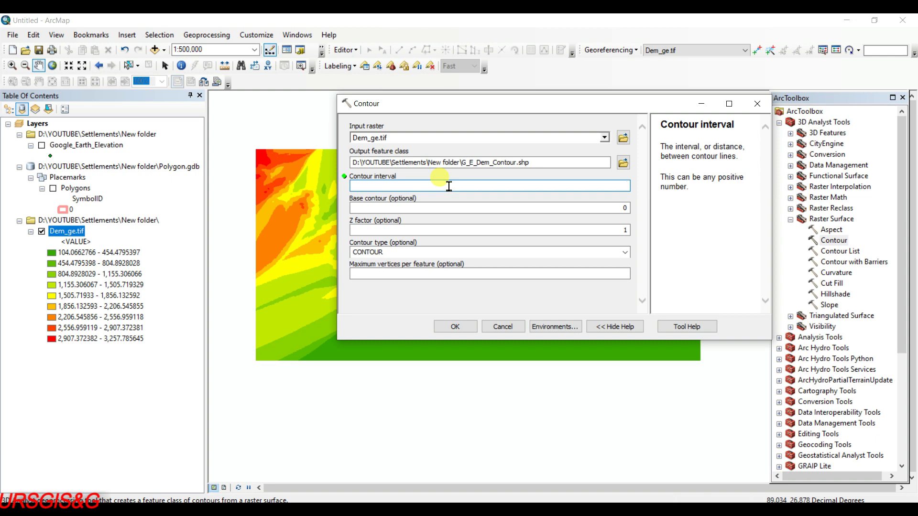
type("50")
left_click(457, 326)
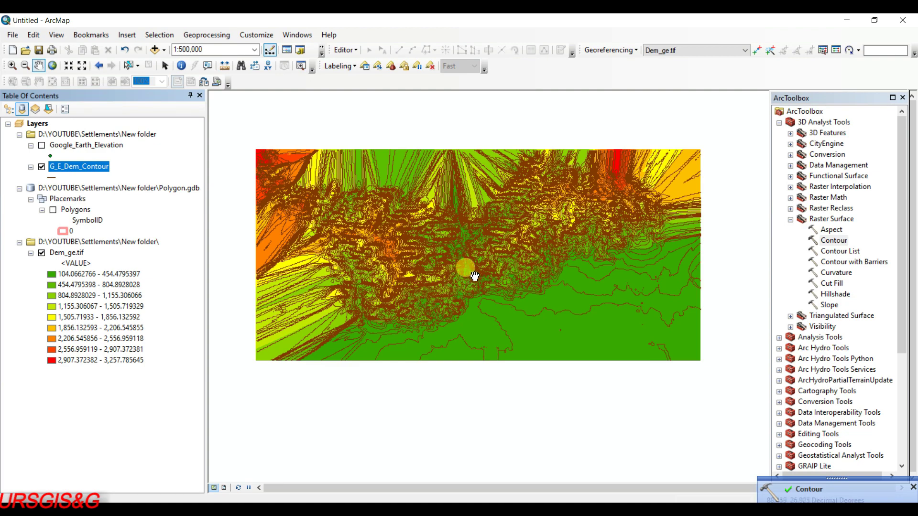
Step: Zoom in and out to compare the G_E_Dem_Contour lines with the raster's elevation bands
scroll(444, 255, "up", 1)
scroll(448, 260, "down", 1)
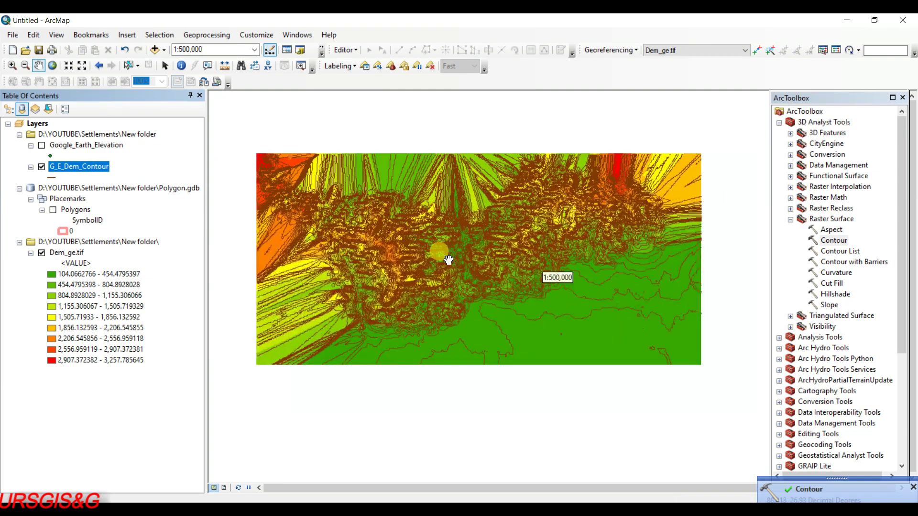
scroll(448, 259, "down", 2)
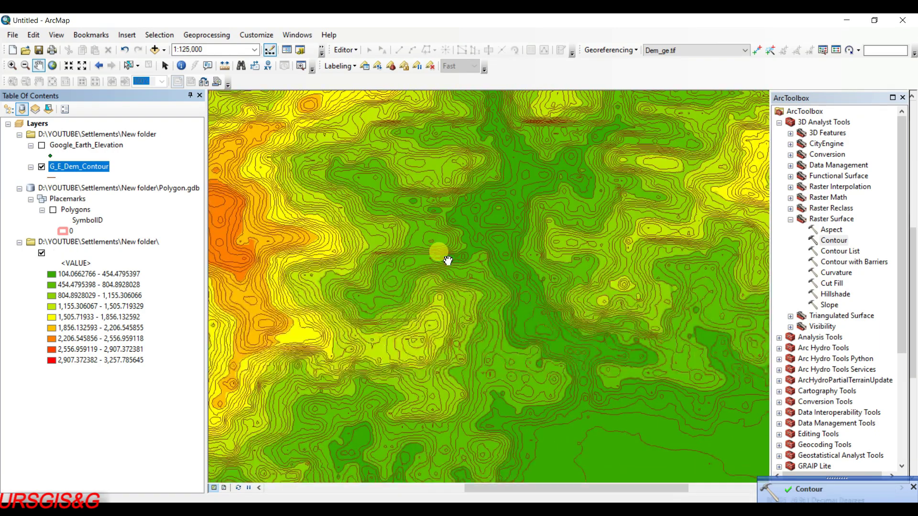
scroll(449, 260, "down", 1)
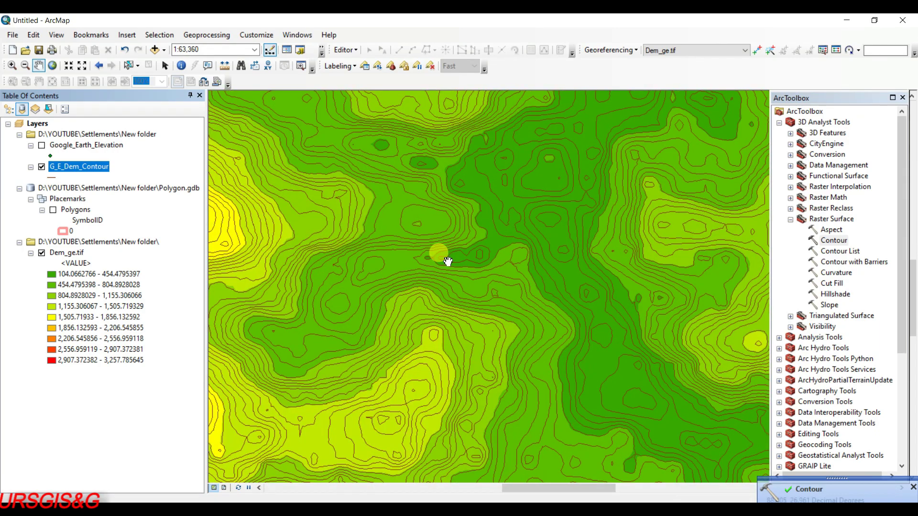
scroll(448, 261, "up", 2)
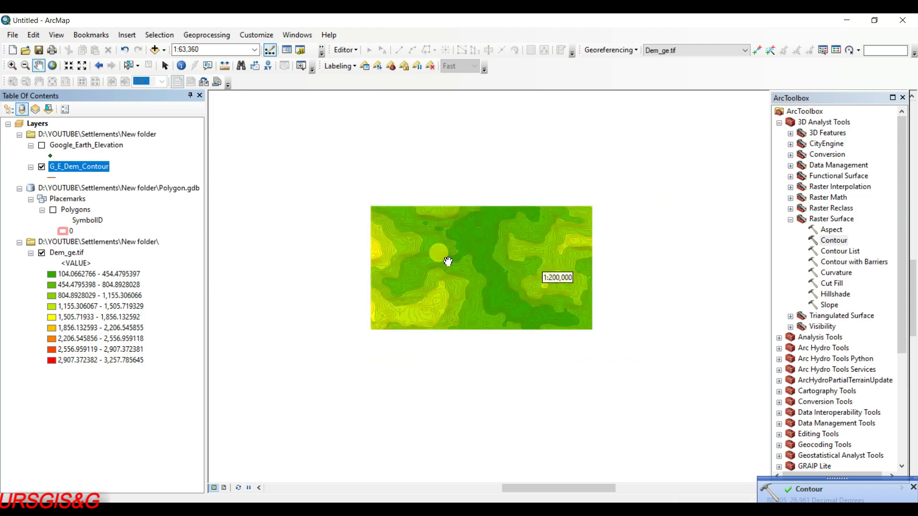
scroll(445, 257, "up", 1)
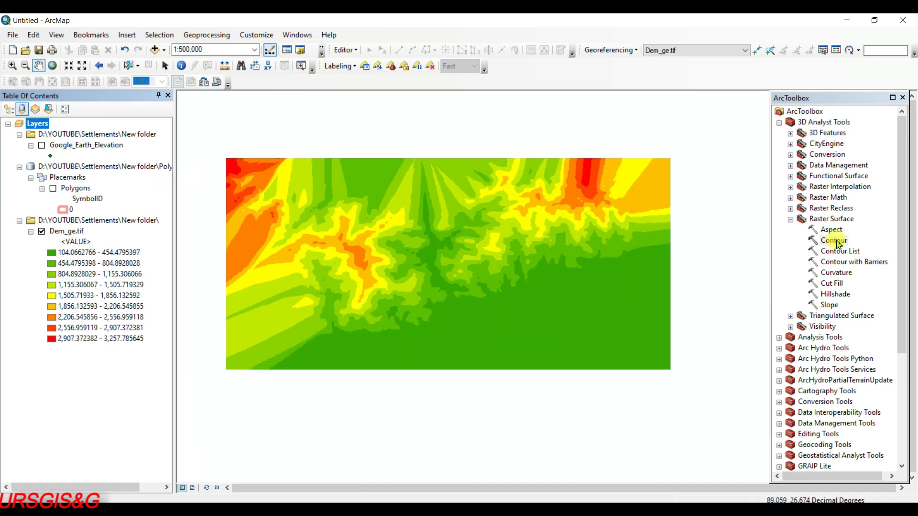
Step: Rerun Contour on Dem_ge.tif at interval 100, saving the output as G_E_Dem_Contour100.shp
double_click(836, 242)
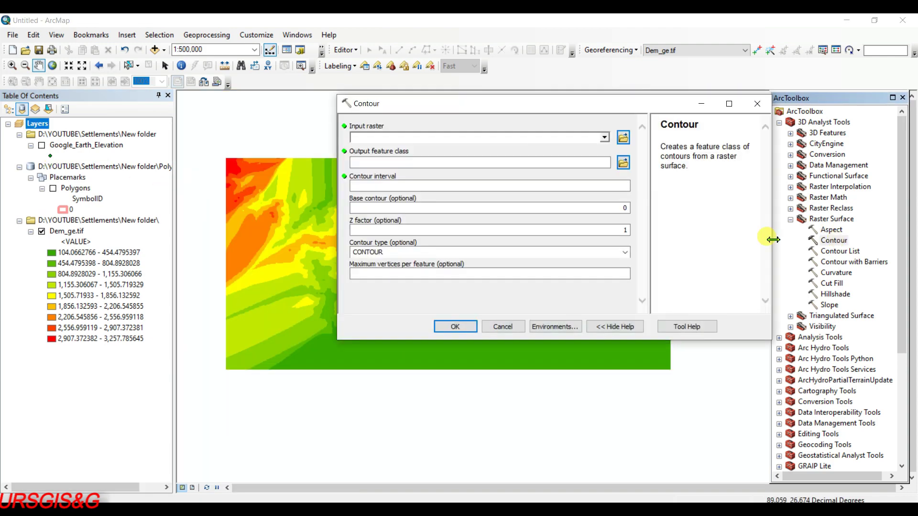
left_click(623, 163)
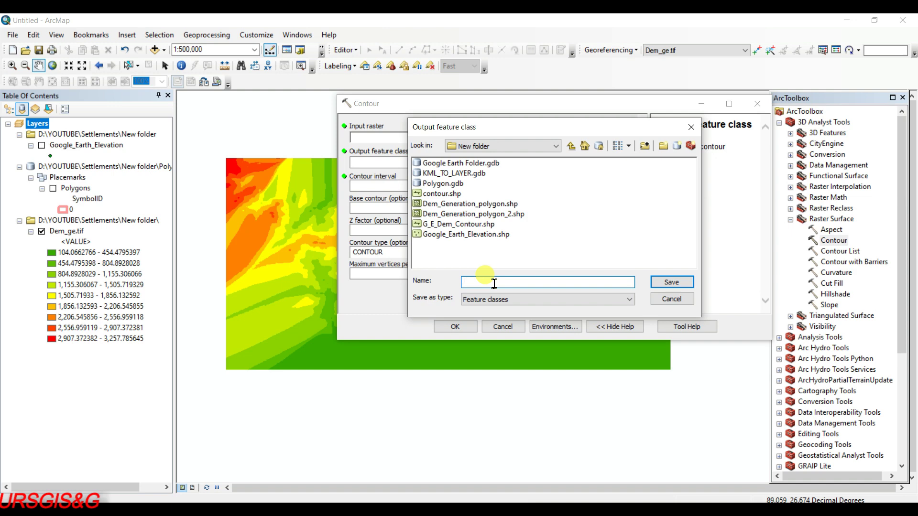
left_click(460, 224)
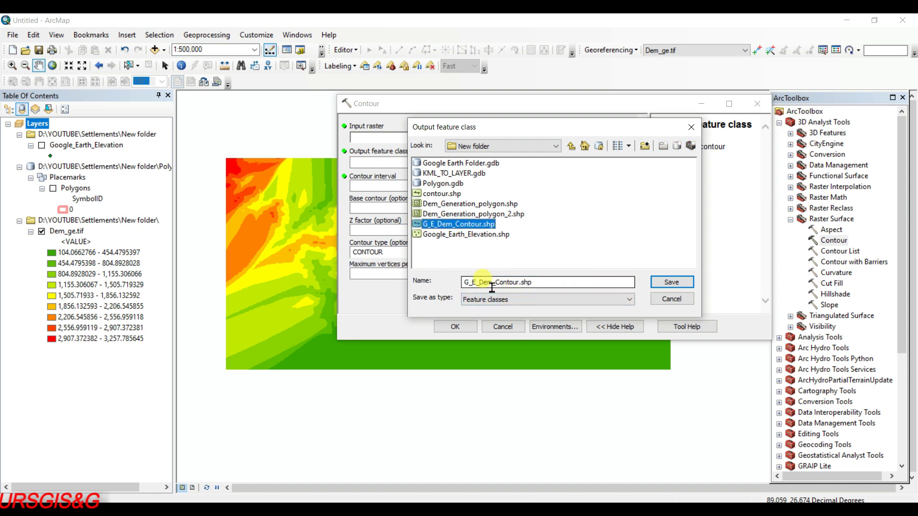
left_click(522, 283)
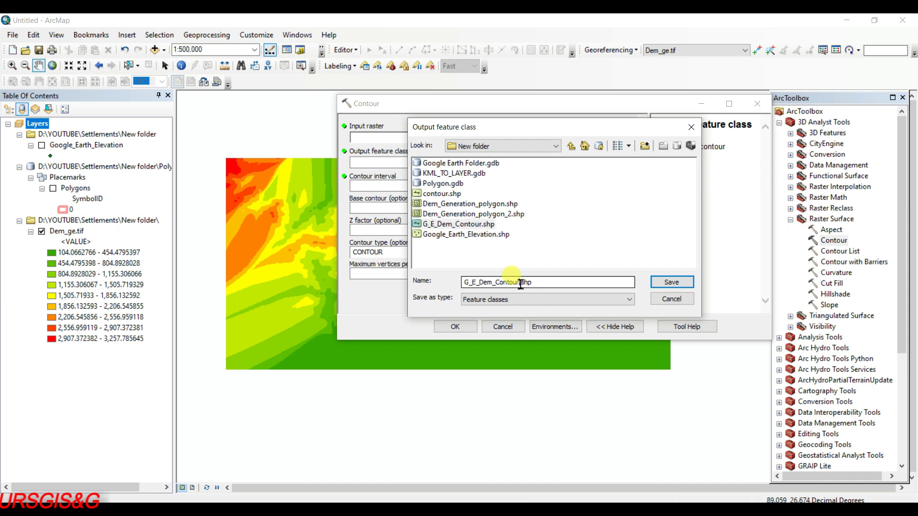
type("1")
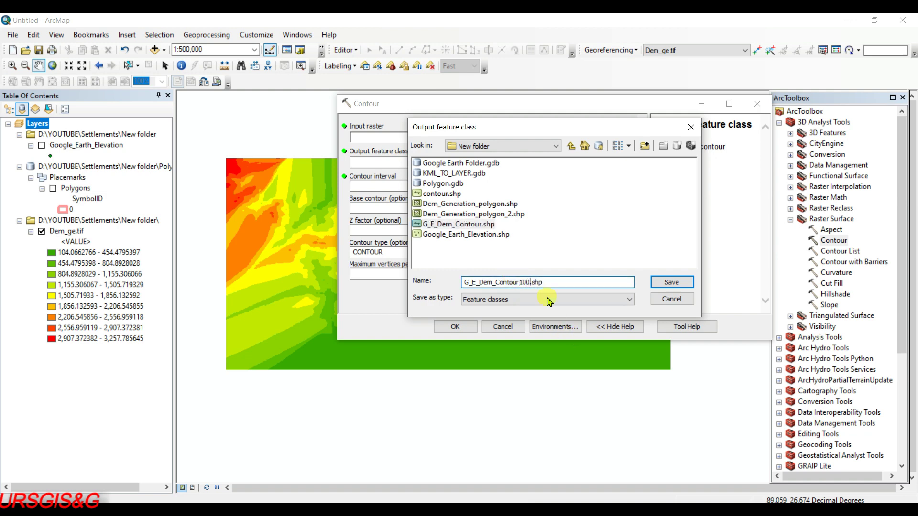
type("00")
left_click(672, 282)
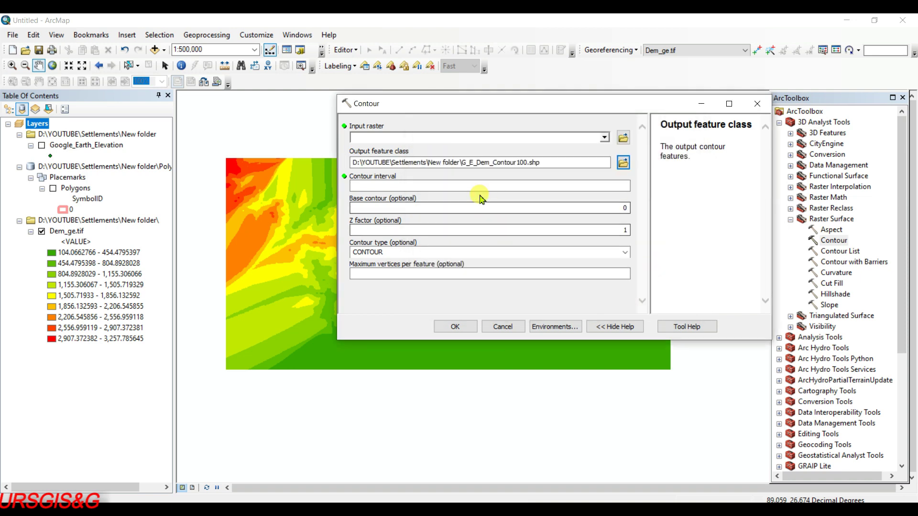
left_click(484, 186)
type("100")
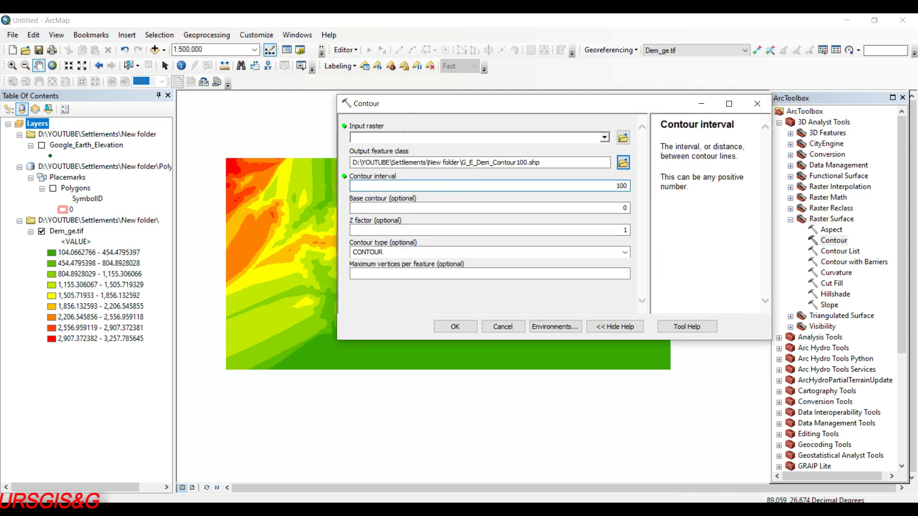
left_click(604, 138)
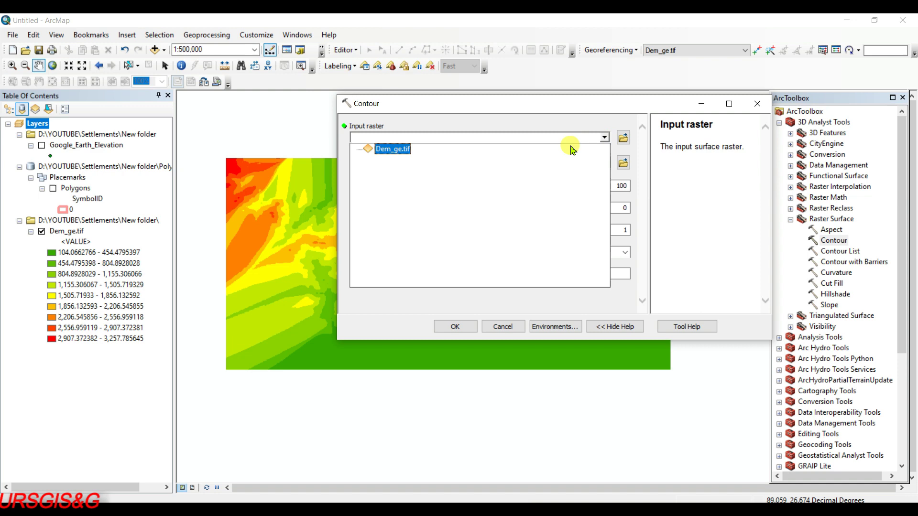
left_click(381, 150)
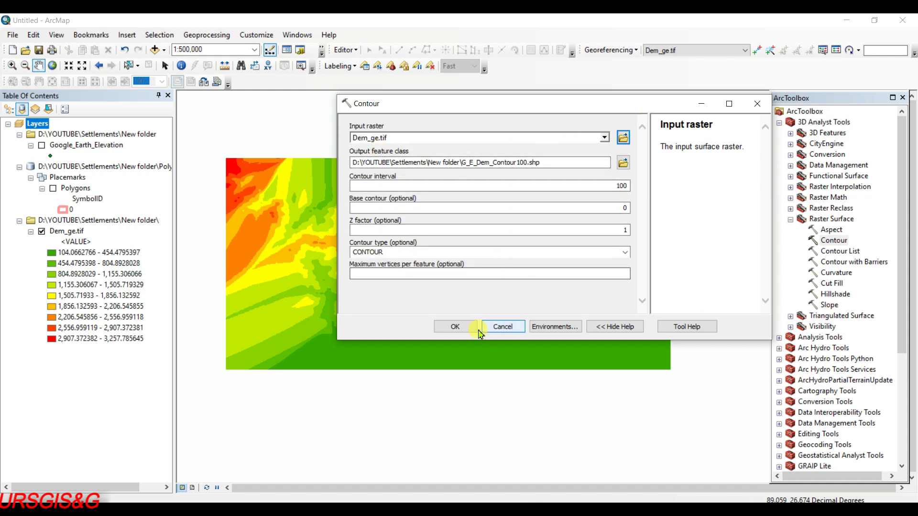
left_click(456, 327)
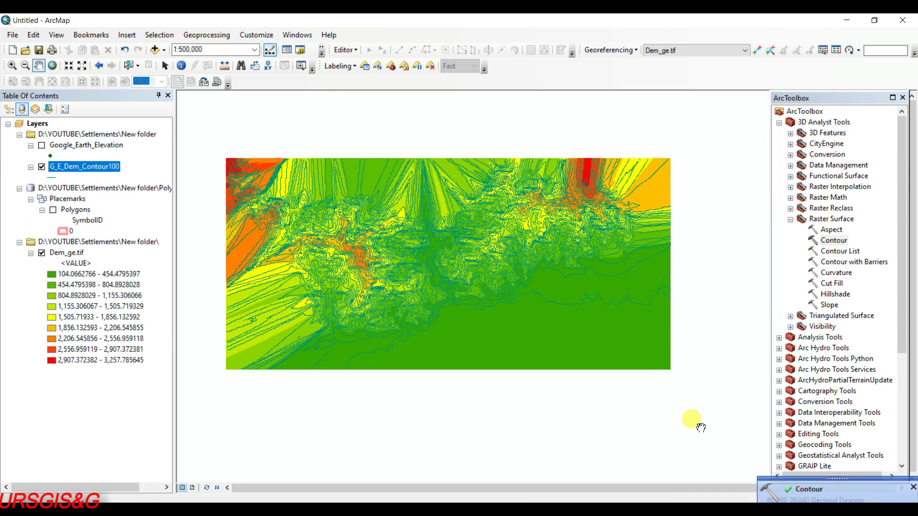
Step: Turn on the Polygons layer and zoom and pan to check the 100-interval contours inside it
scroll(436, 297, "up", 2)
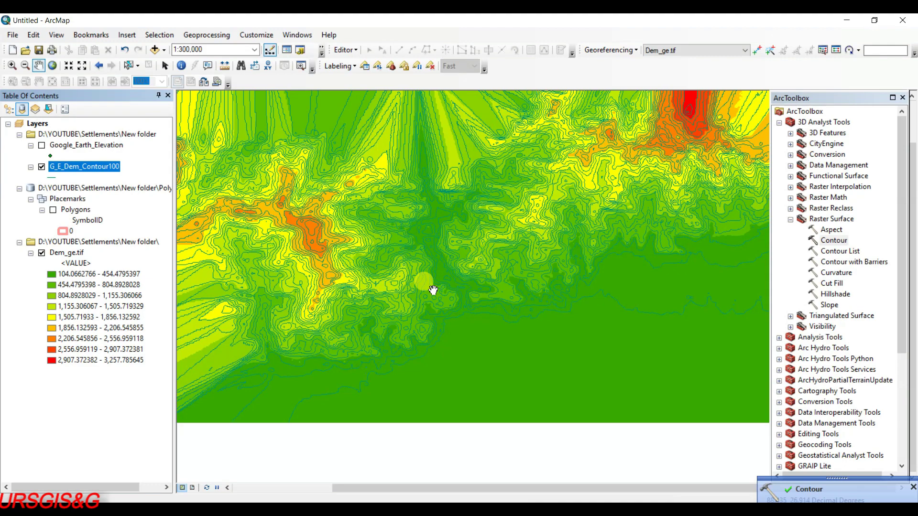
left_click(53, 209)
scroll(383, 270, "up", 1)
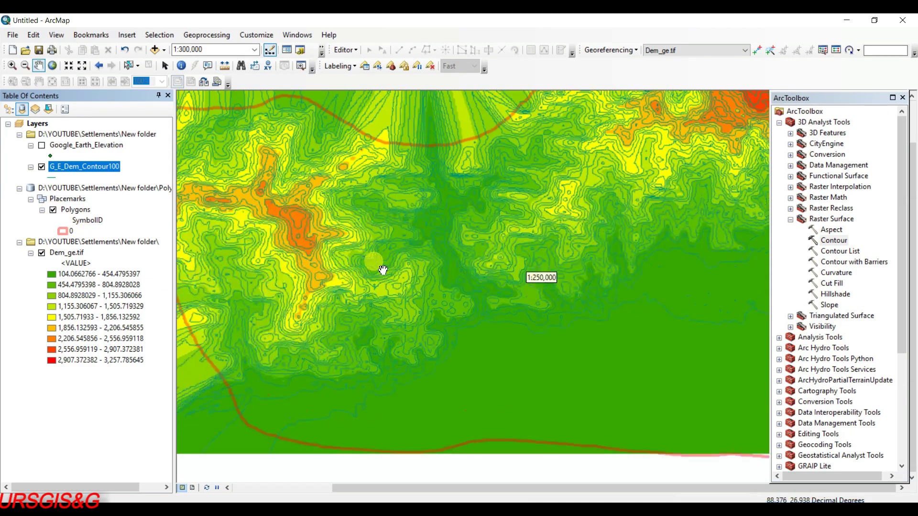
scroll(383, 270, "down", 2)
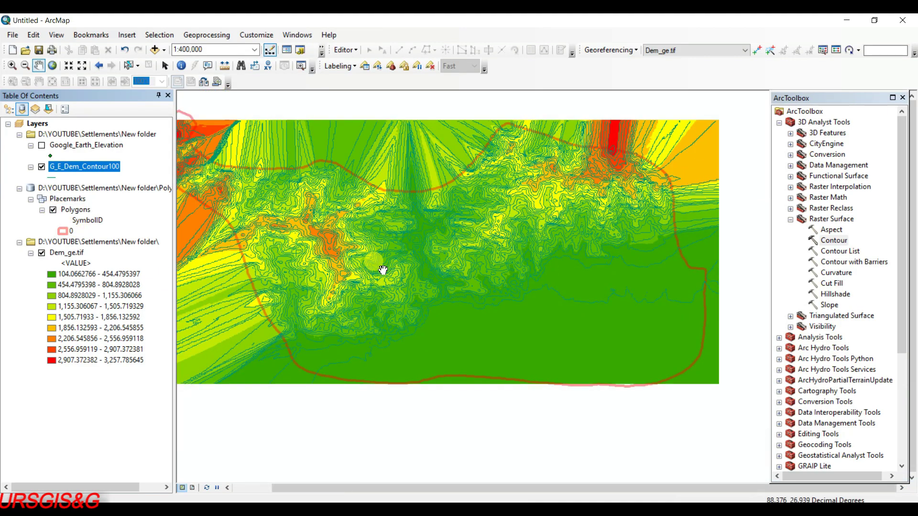
scroll(383, 270, "down", 1)
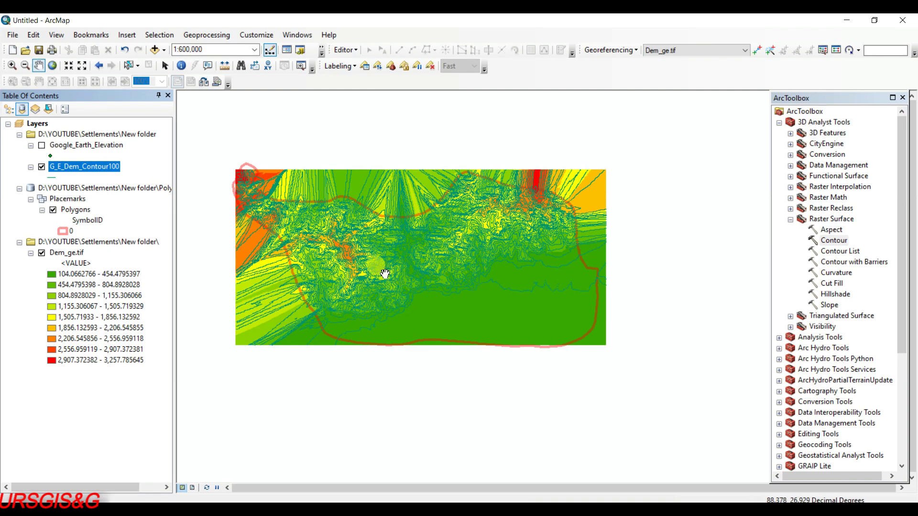
scroll(387, 257, "down", 1)
left_click_drag(388, 257, 433, 273)
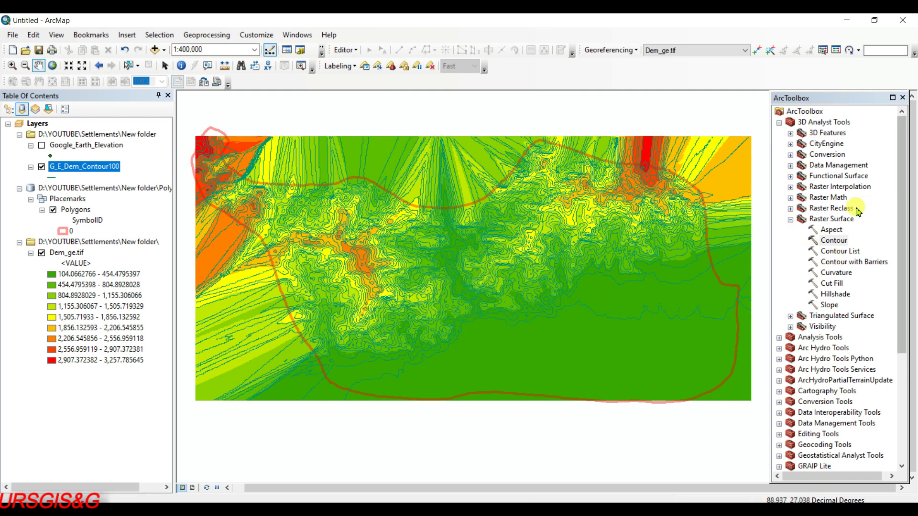
Step: Collapse 3D Analyst Tools and launch Layer To KML from Conversion Tools > To KML
left_click(791, 220)
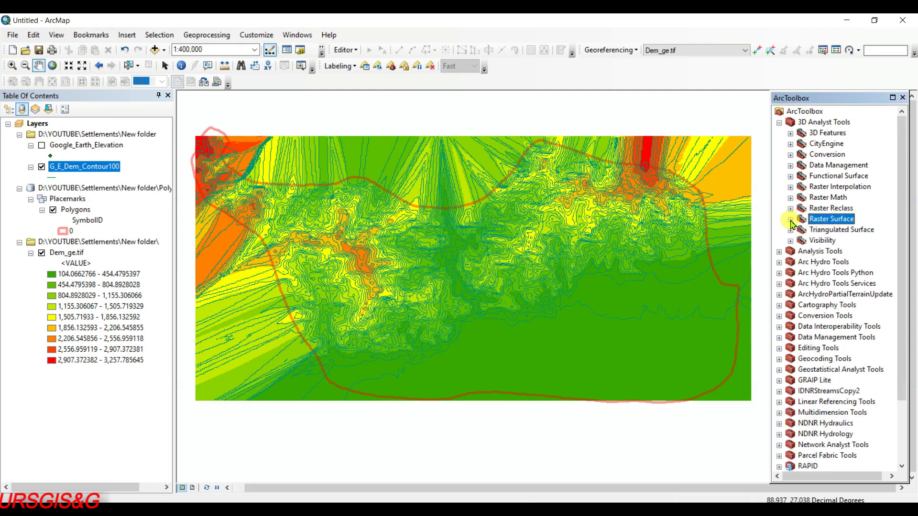
left_click(779, 124)
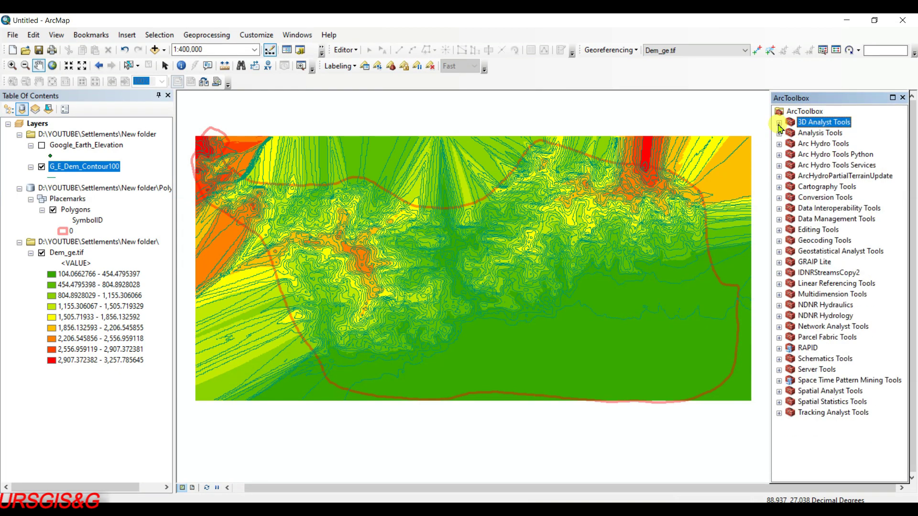
left_click(779, 198)
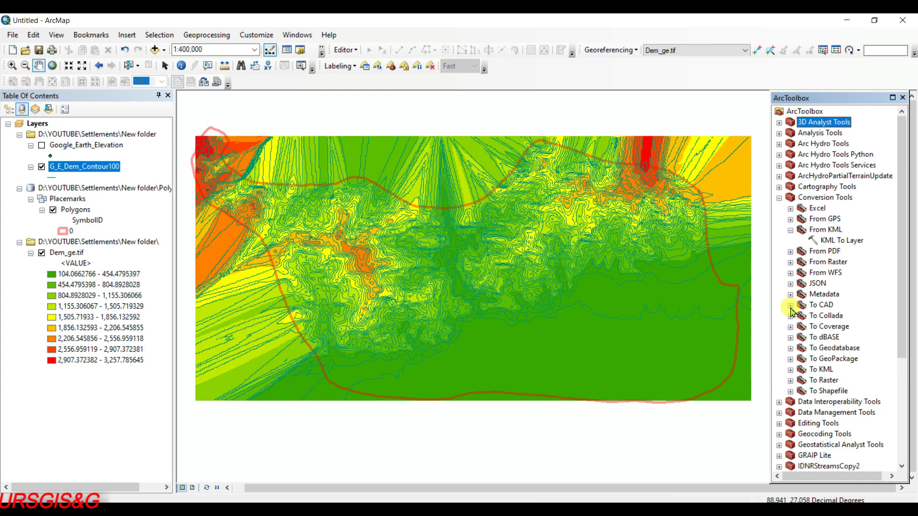
left_click(790, 371)
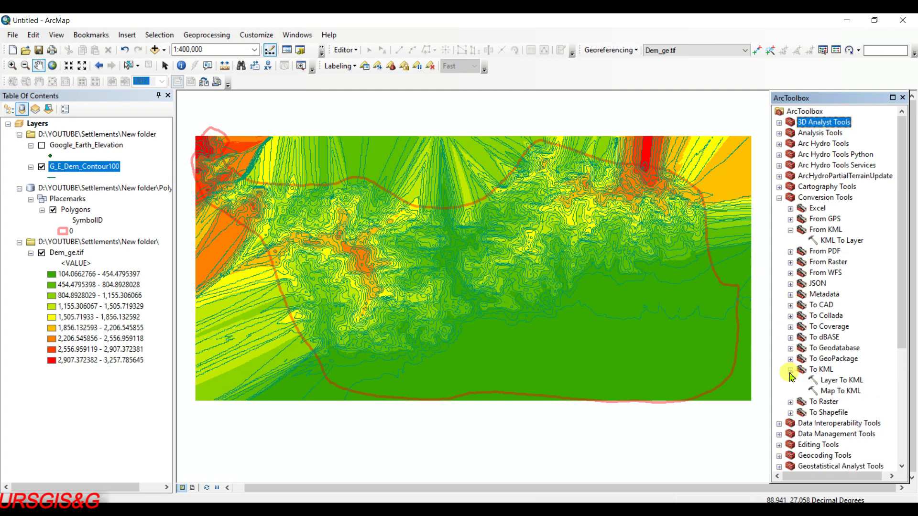
double_click(840, 381)
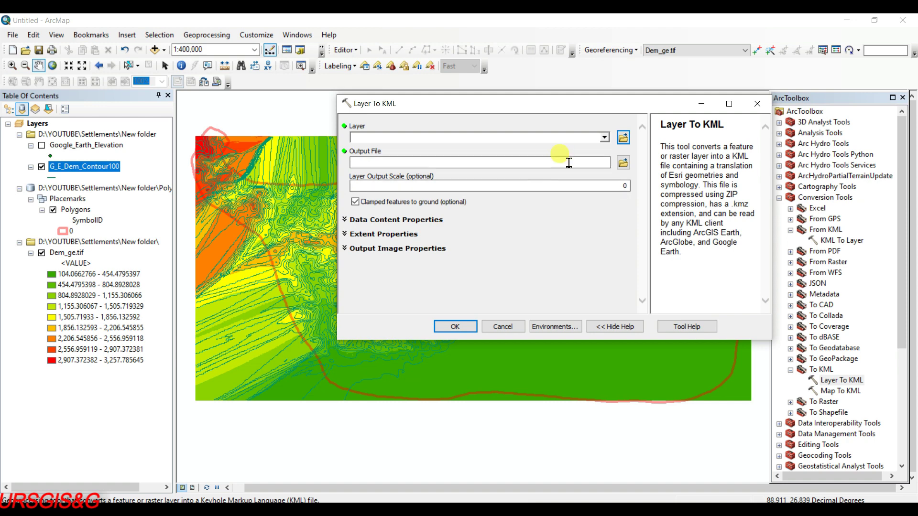
Step: Name the Layer To KML output file contour_to_kml and save it in New folder
left_click(623, 162)
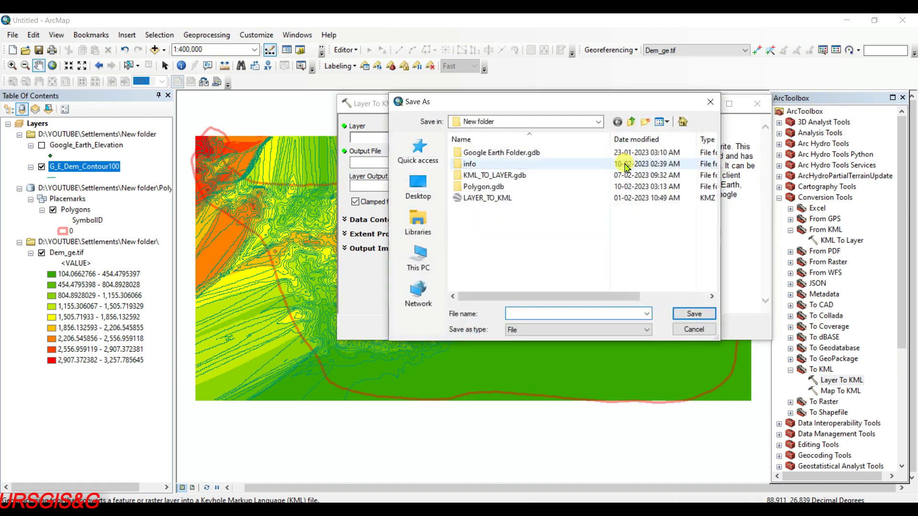
type("contour")
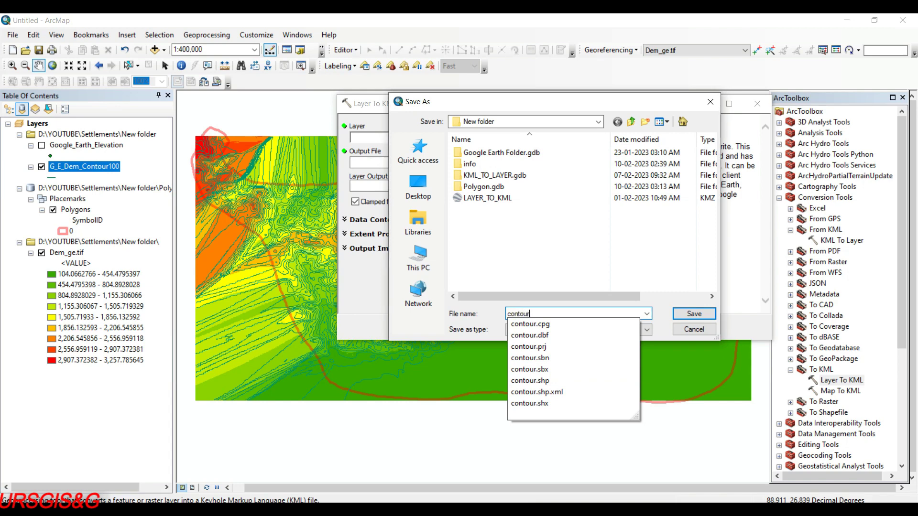
type("_to_kml")
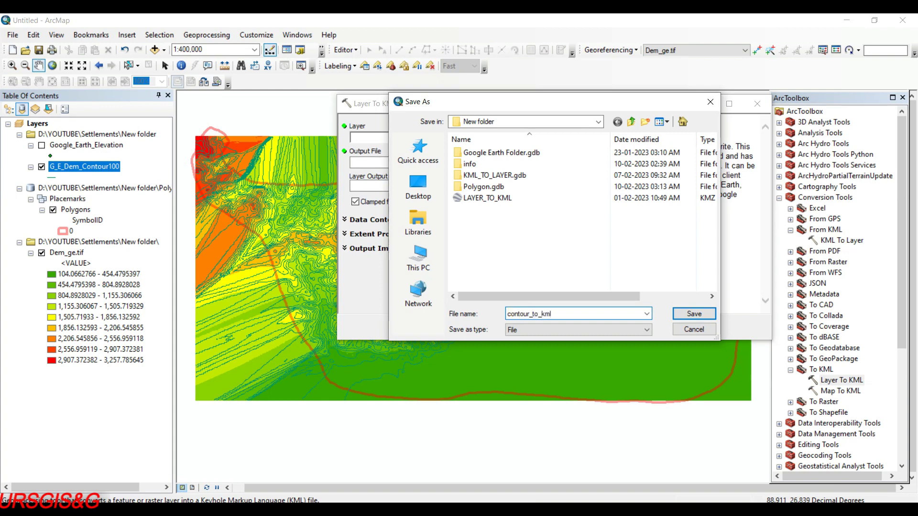
left_click(694, 314)
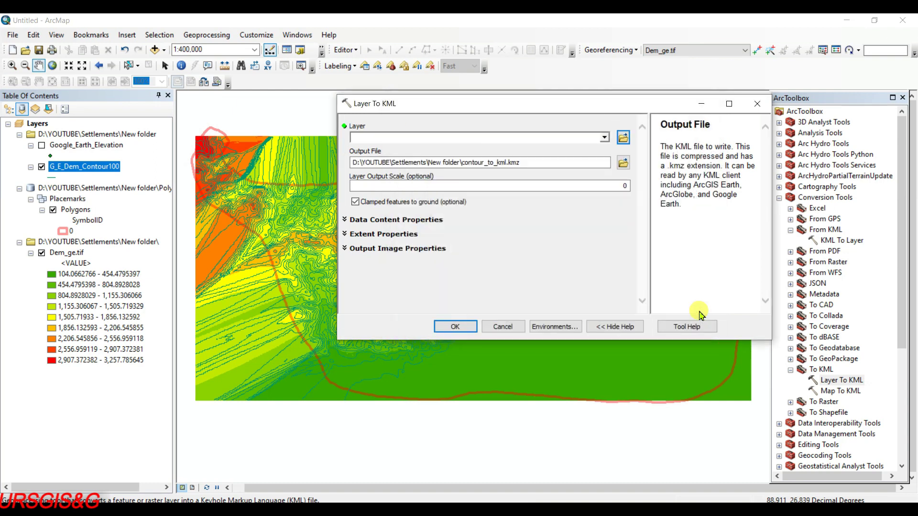
Step: Export the G_E_Dem_Contour100 layer to the KMZ and switch to Google Earth Pro
left_click(604, 137)
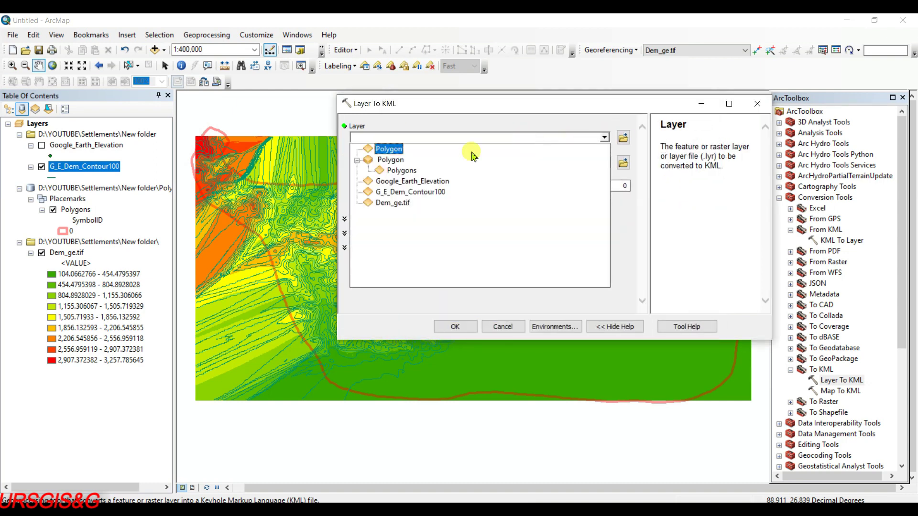
left_click(406, 196)
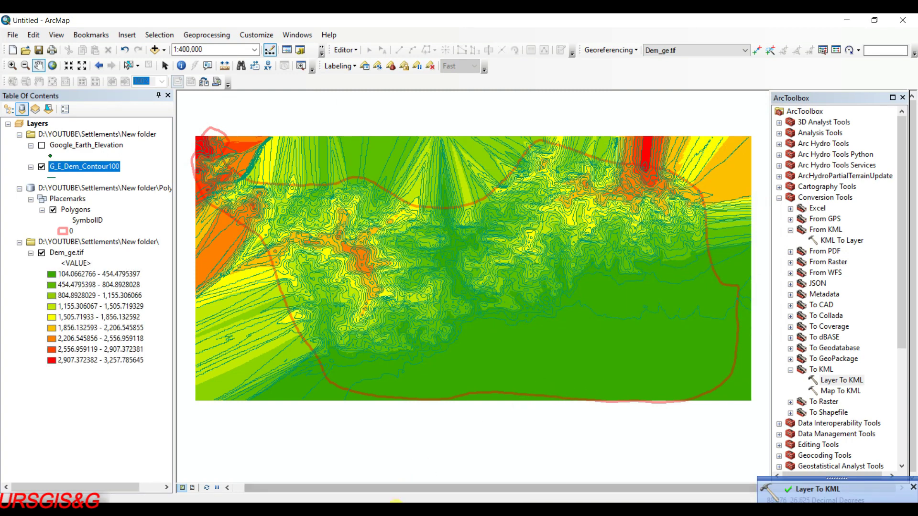
left_click(402, 497)
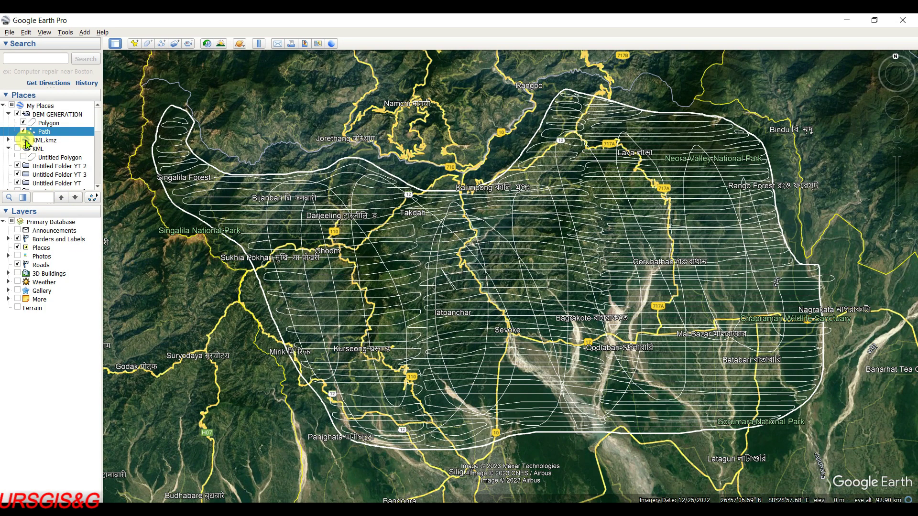
Step: Open contour_to_kml.kmz from New folder in Google Earth Pro with Ctrl+O
left_click(10, 32)
key("Escape")
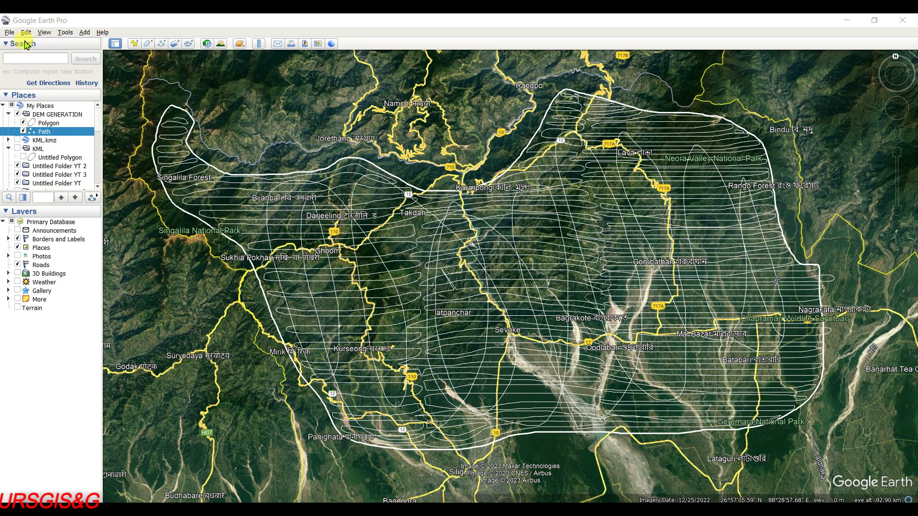
key("ctrl+o")
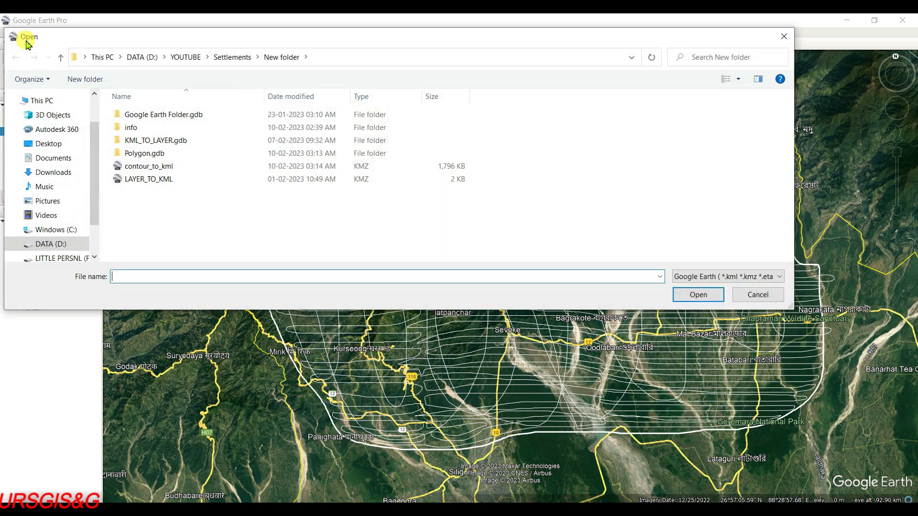
left_click(168, 167)
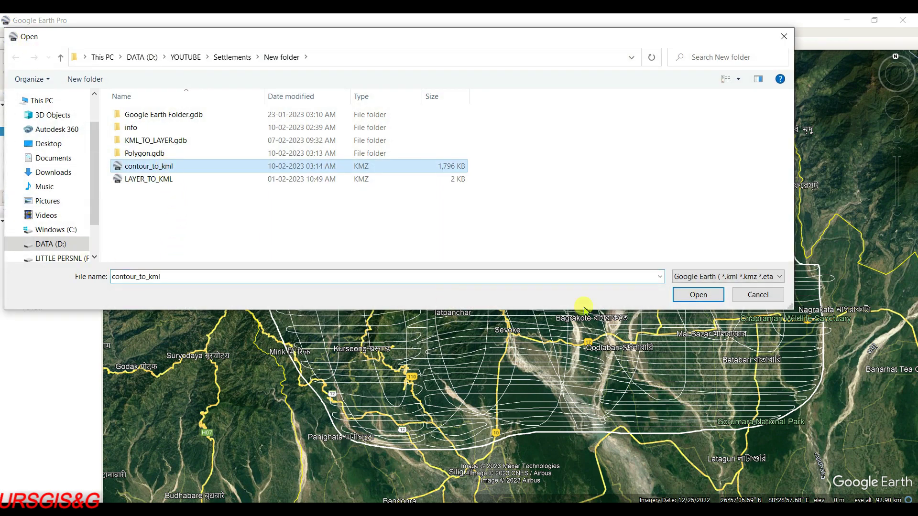
left_click(699, 295)
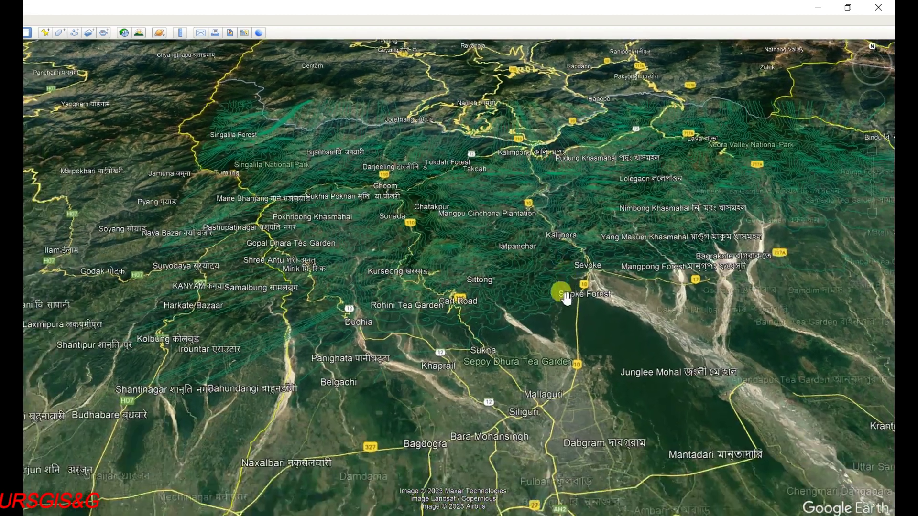
Step: Zoom and pan over Darjeeling, Kurseong and Kalimpong to inspect the draped contour lines
scroll(330, 316, "down", 3)
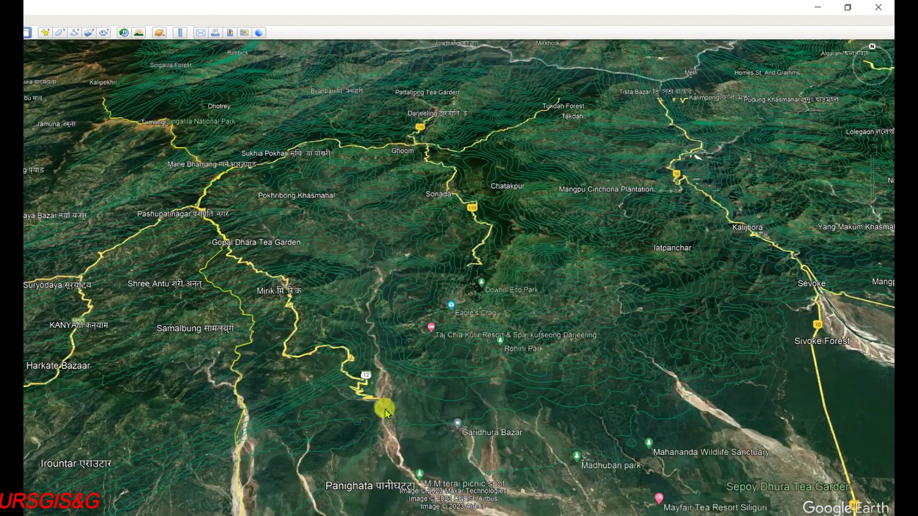
scroll(368, 326, "down", 2)
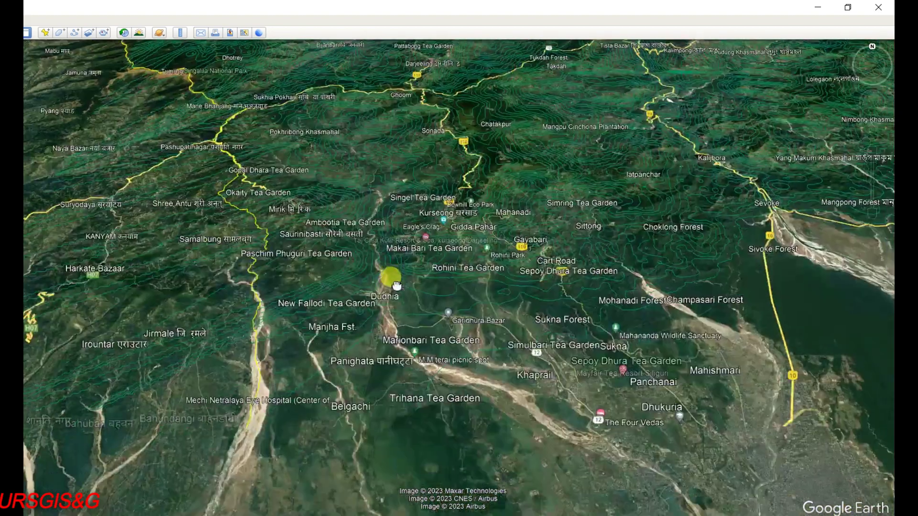
left_click_drag(397, 286, 395, 266)
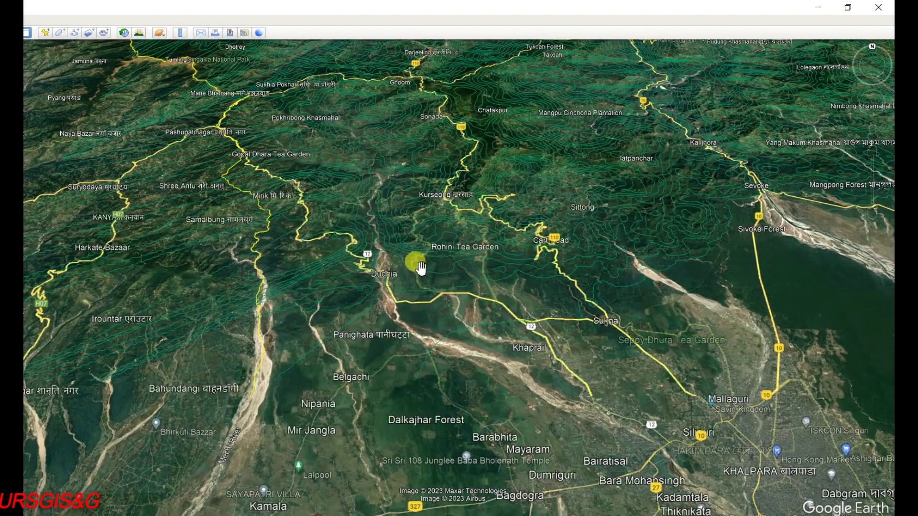
left_click_drag(448, 322, 430, 369)
scroll(447, 307, "down", 3)
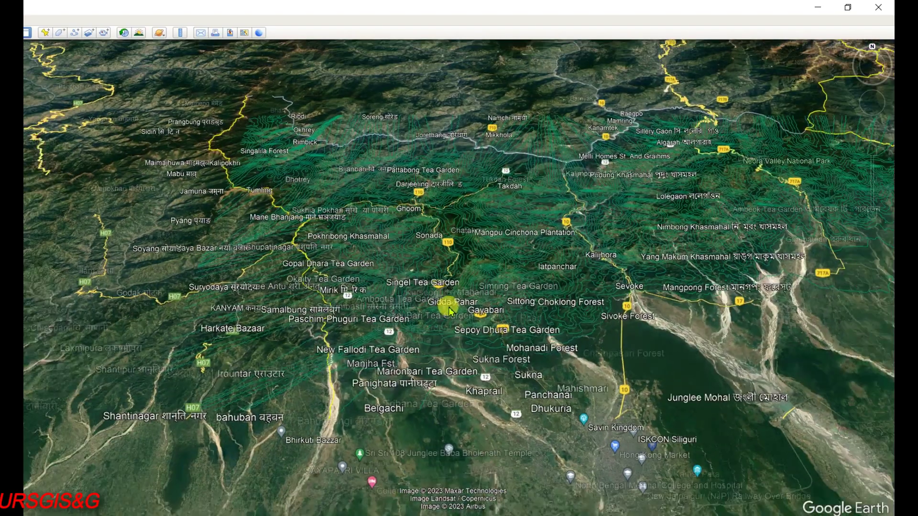
scroll(449, 310, "down", 3)
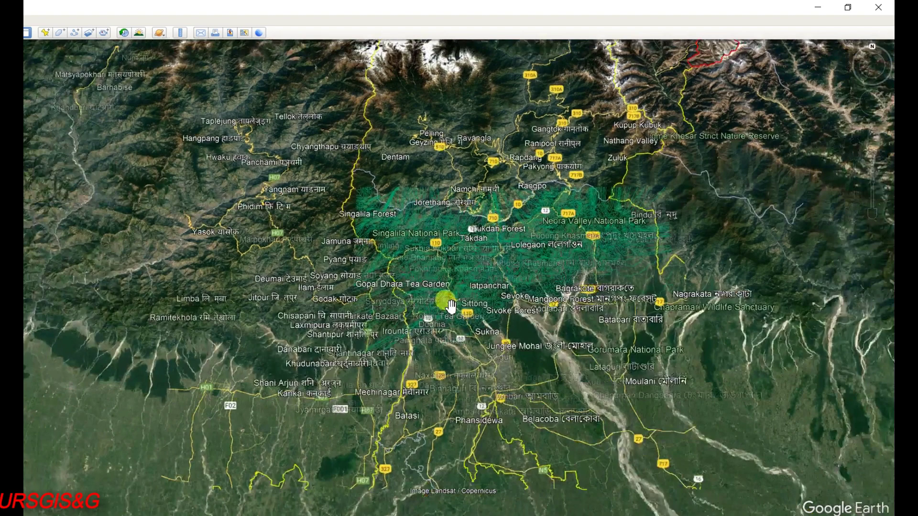
scroll(412, 320, "up", 5)
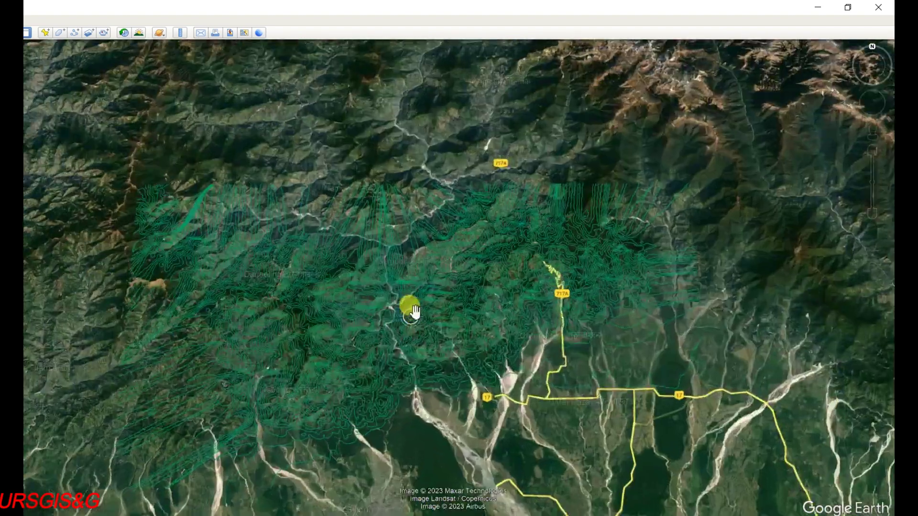
scroll(416, 312, "down", 4)
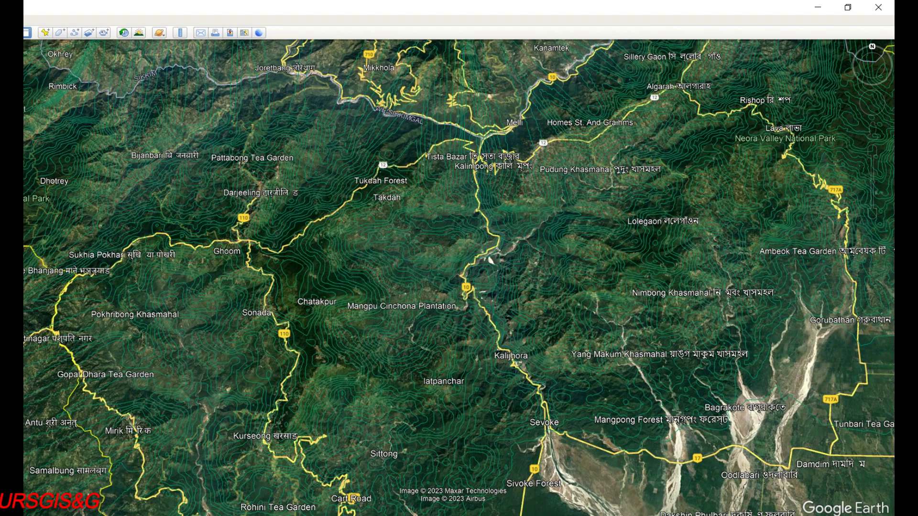
left_click_drag(375, 336, 453, 306)
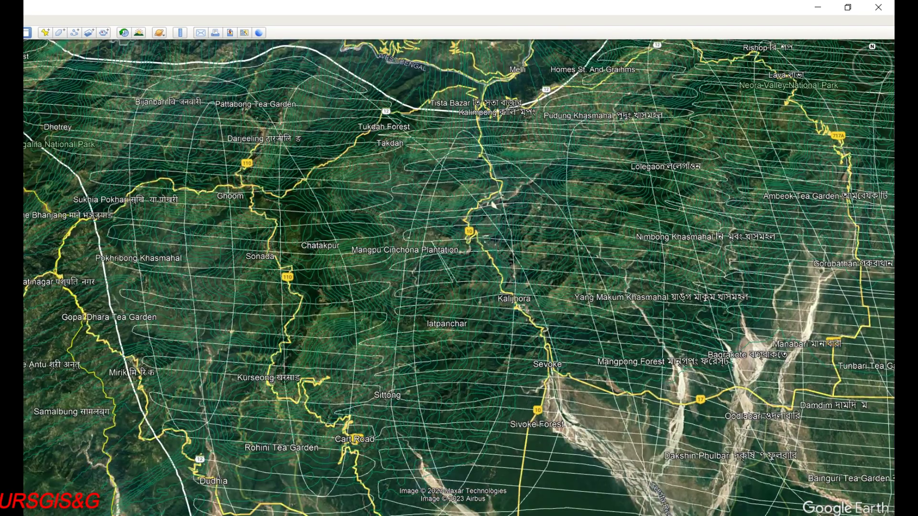
Step: Cancel the half-drawn Add Path line so only the green contours remain over the hills
left_click(100, 259)
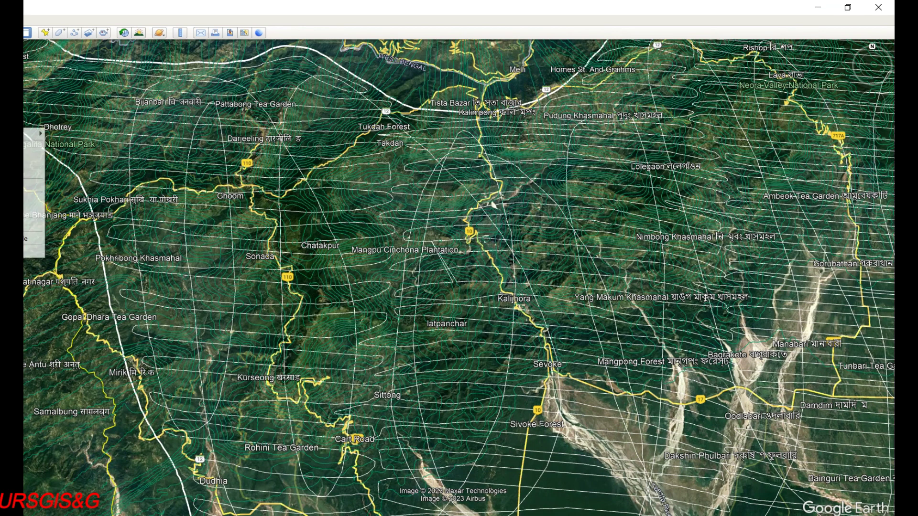
left_click(415, 276)
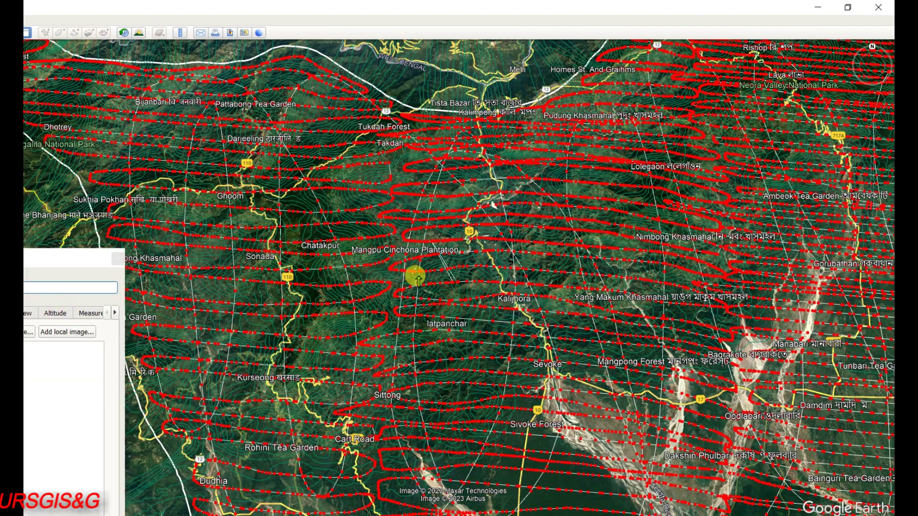
left_click(582, 291)
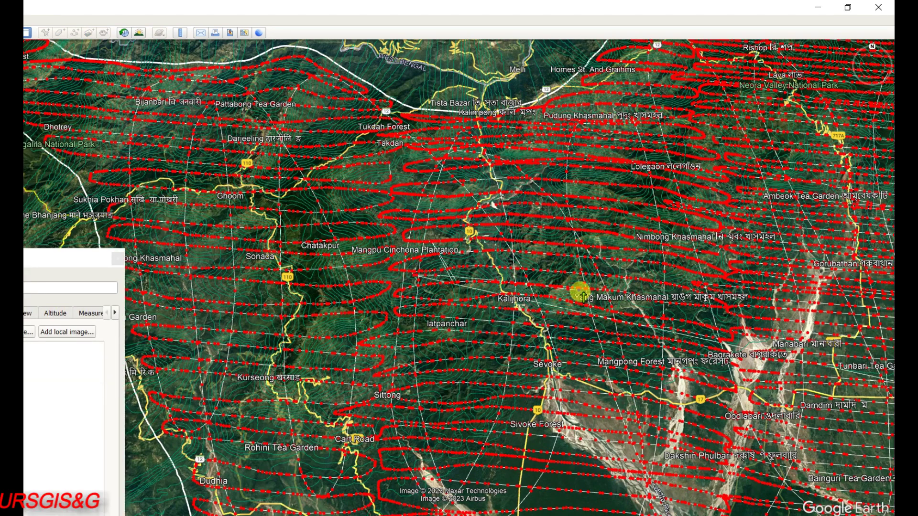
left_click(117, 259)
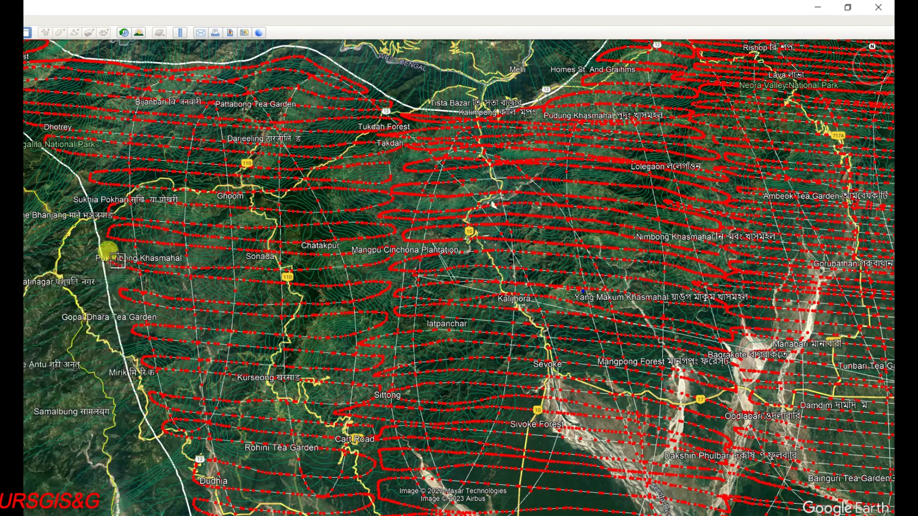
left_click_drag(369, 348, 368, 299)
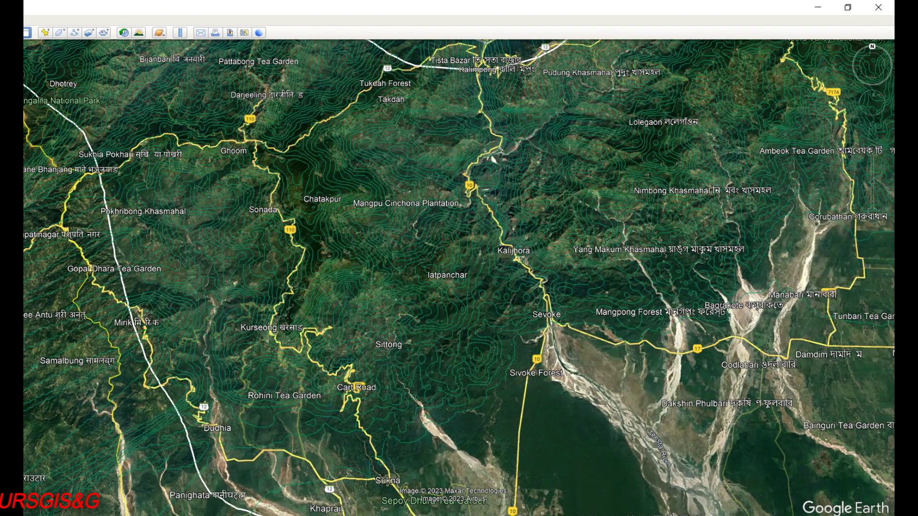
Step: Pan across the Sivoke plains, Mal Bazar tea gardens, Darjeeling and Kurseong hills to inspect the contours
left_click_drag(521, 371, 424, 428)
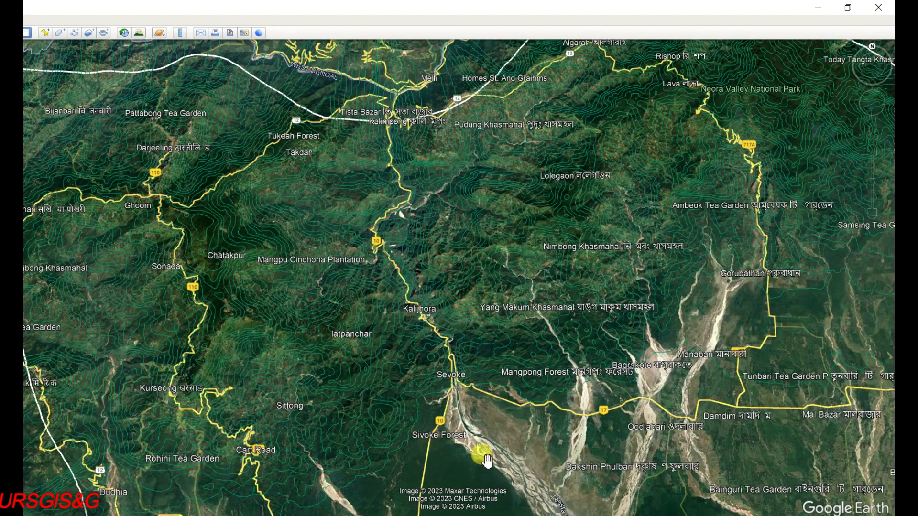
left_click_drag(479, 449, 461, 325)
left_click_drag(606, 433, 537, 375)
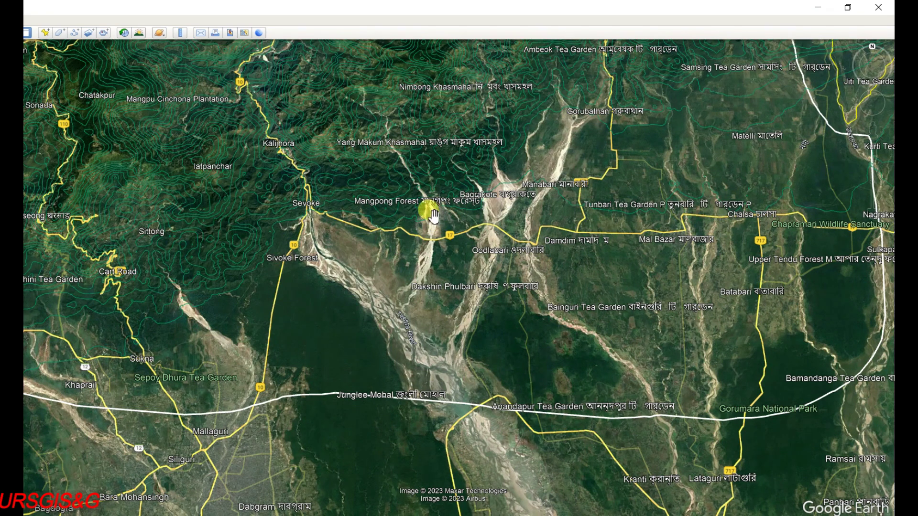
left_click_drag(360, 285, 458, 324)
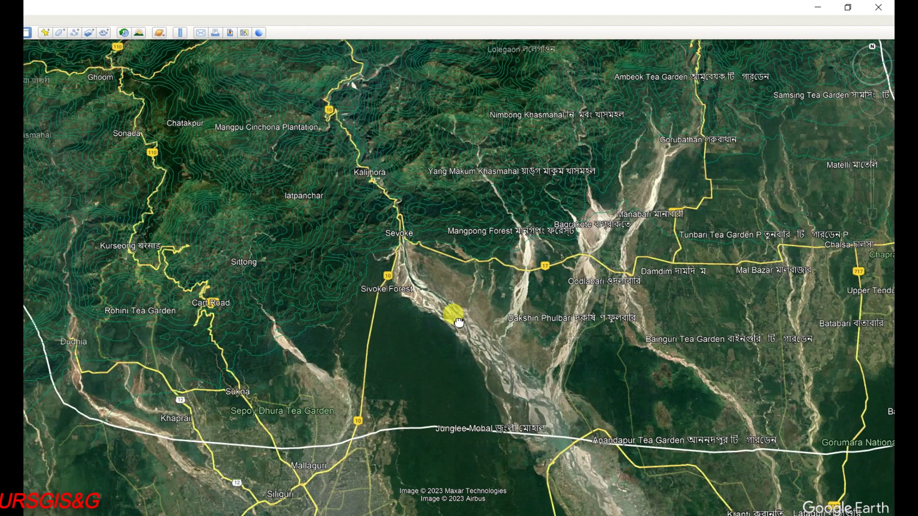
left_click_drag(592, 353, 597, 380)
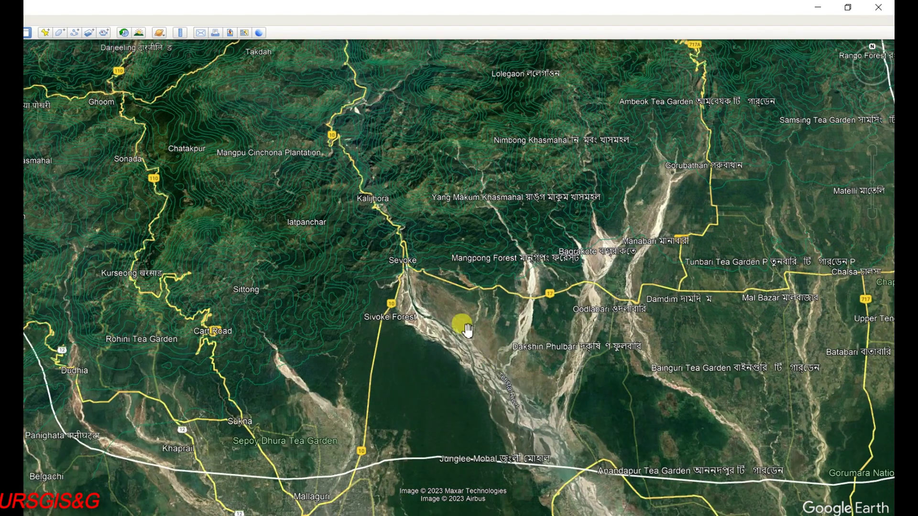
left_click_drag(468, 330, 557, 311)
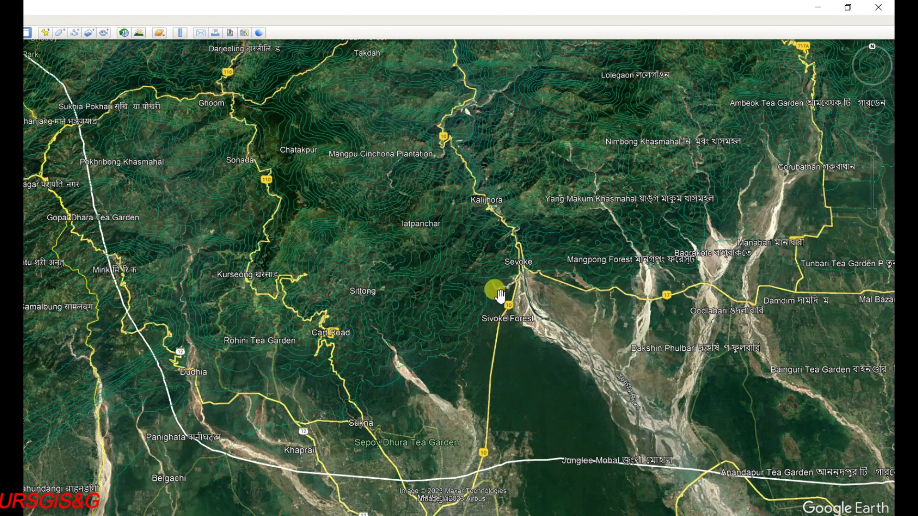
left_click_drag(462, 321, 545, 289)
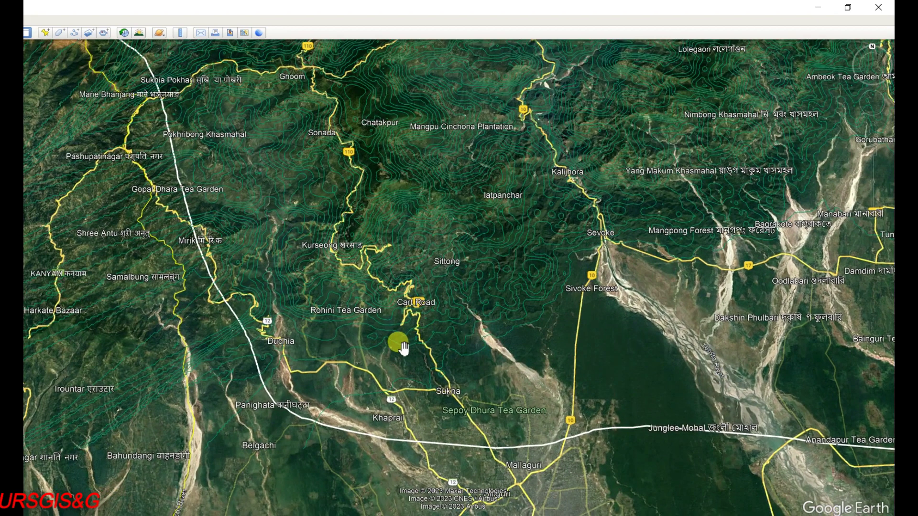
mouse_move(404, 349)
left_mouse_down()
mouse_move(371, 356)
mouse_move(384, 397)
mouse_move(378, 387)
mouse_move(425, 377)
mouse_move(434, 427)
mouse_move(488, 318)
mouse_move(293, 410)
mouse_move(314, 246)
mouse_move(522, 273)
left_mouse_up()
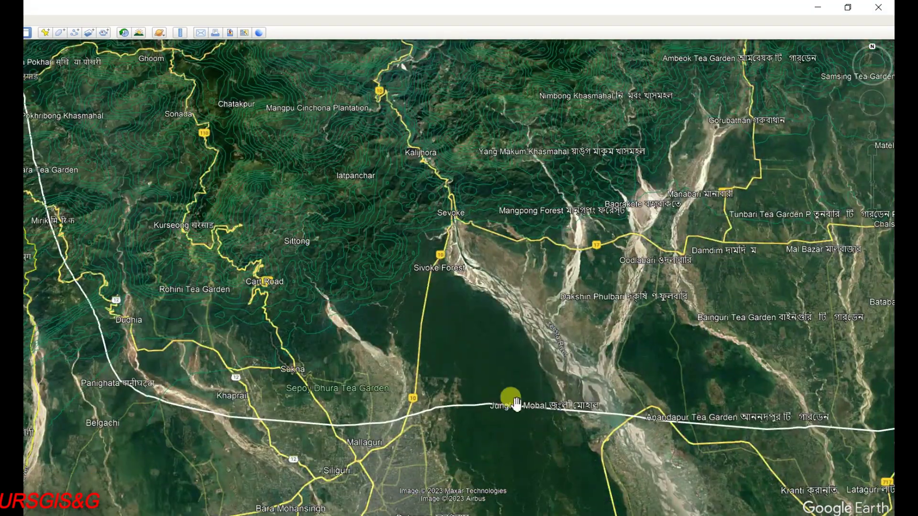
Step: Recentre on the Kalimpong hills near Latpanchar, then zoom out to show the whole white boundary
left_click_drag(342, 182, 353, 266)
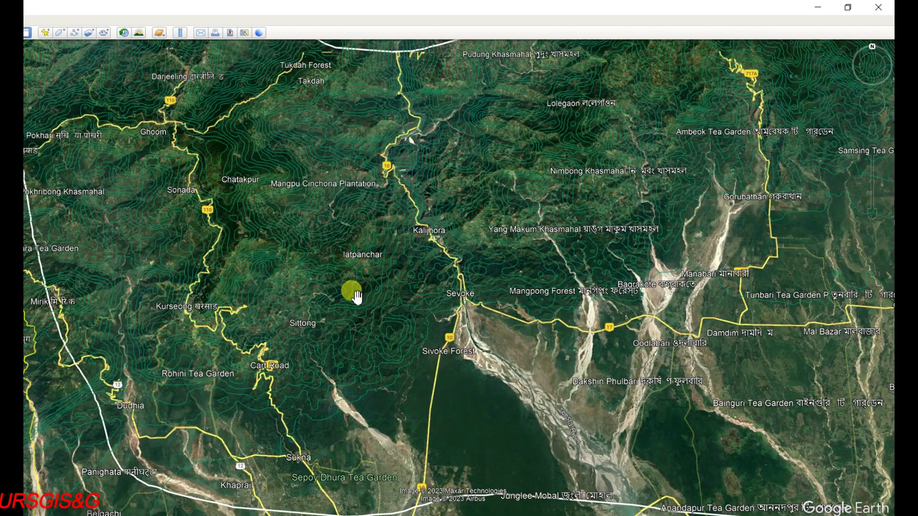
double_click(352, 291)
scroll(353, 295, "down", 5)
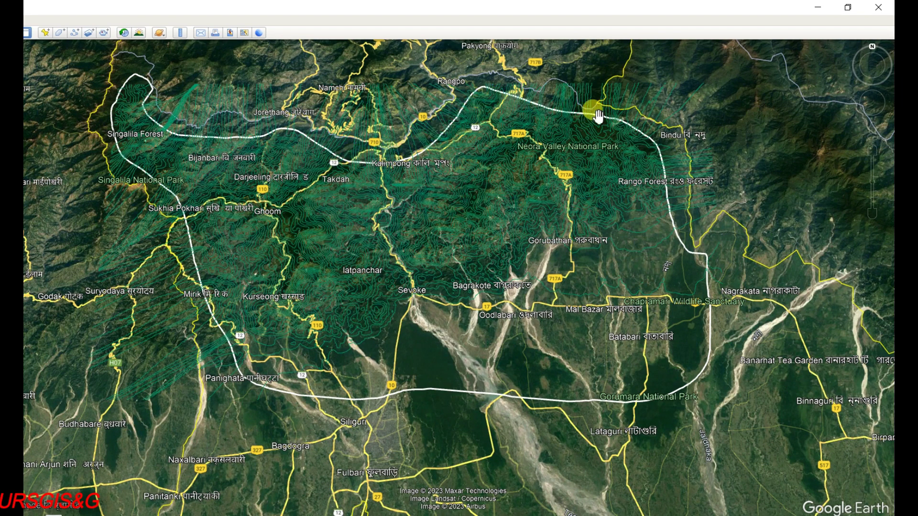
left_click_drag(592, 112, 627, 122)
left_click_drag(635, 247, 594, 257)
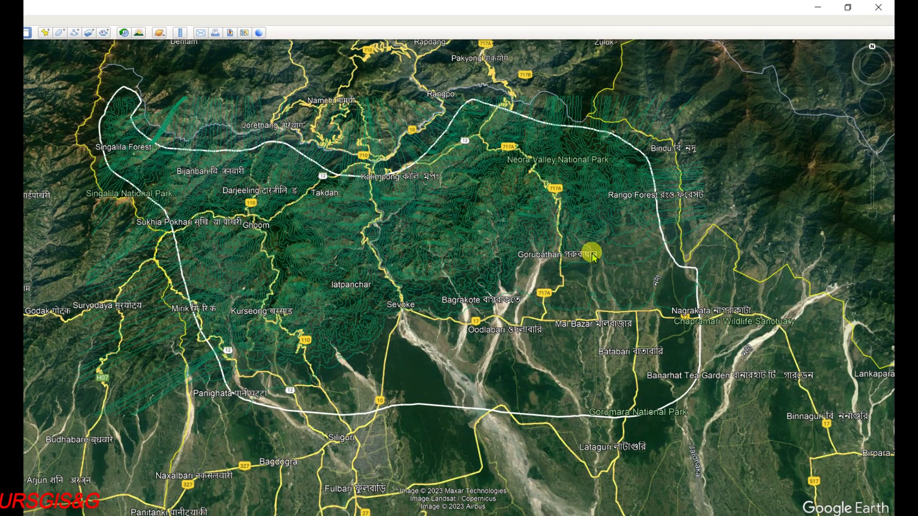